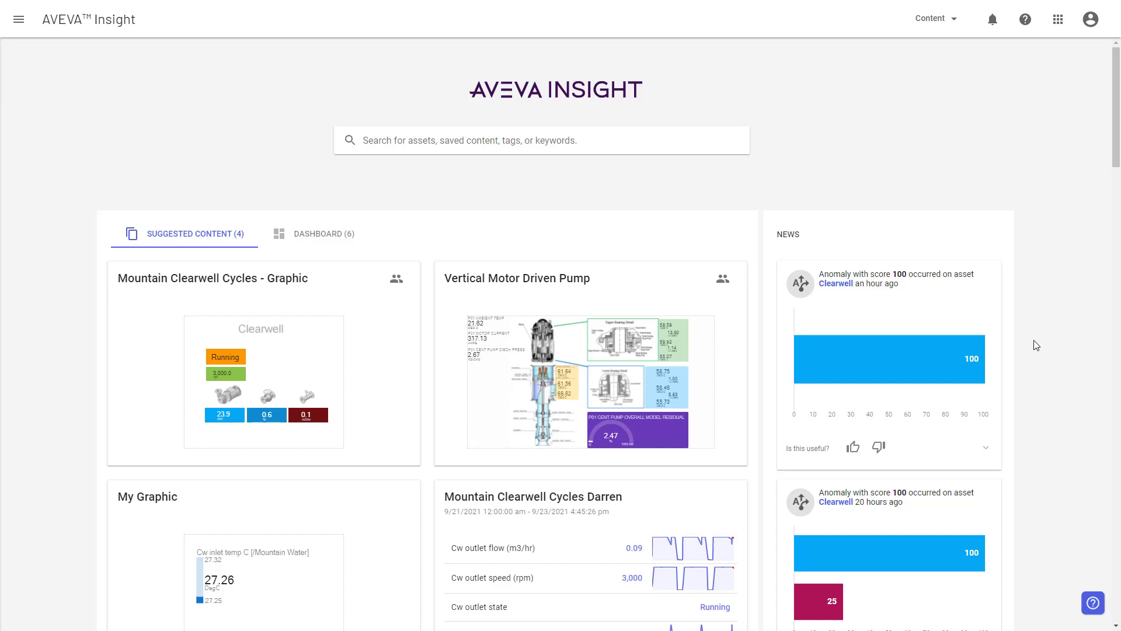
# Step: Go from the apps grid to Administration's user management, which redirects to AVEVA Connect's Users list
pyautogui.click(1059, 21)
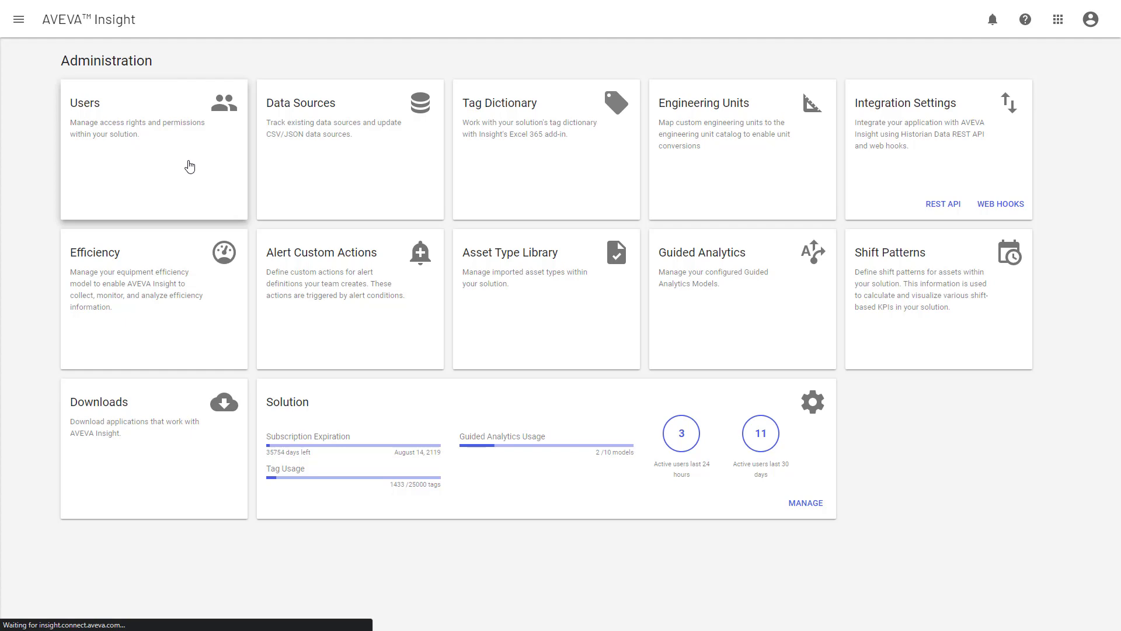
pyautogui.click(190, 167)
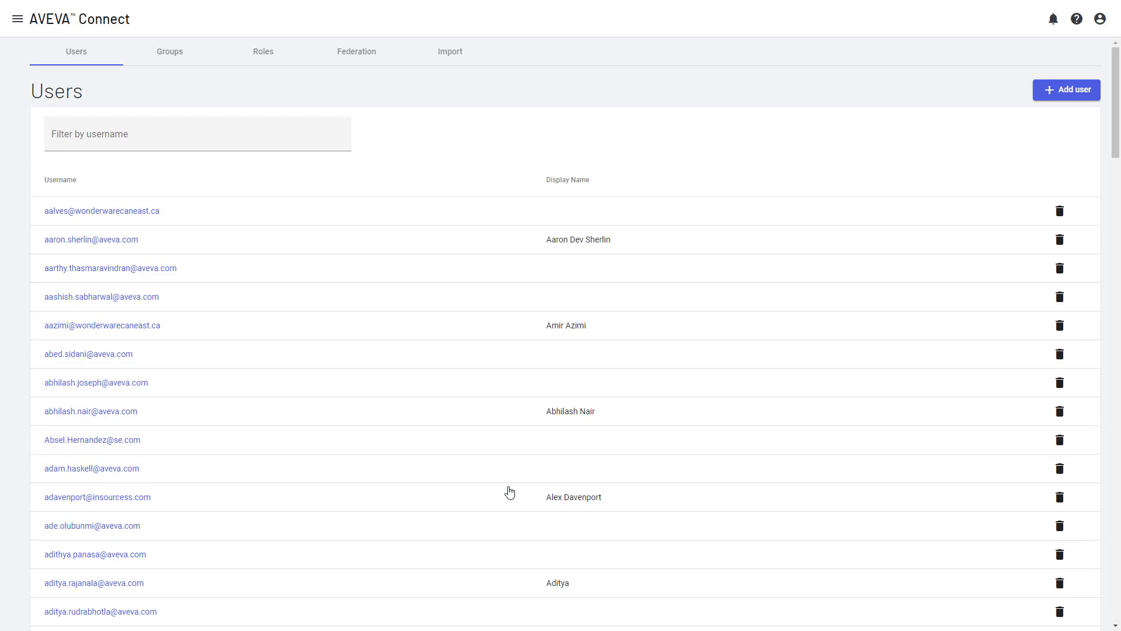
# Step: Filter users by 'i_have', delete that departed account, then clear the username filter
pyautogui.click(203, 136)
pyautogui.write('i_have')
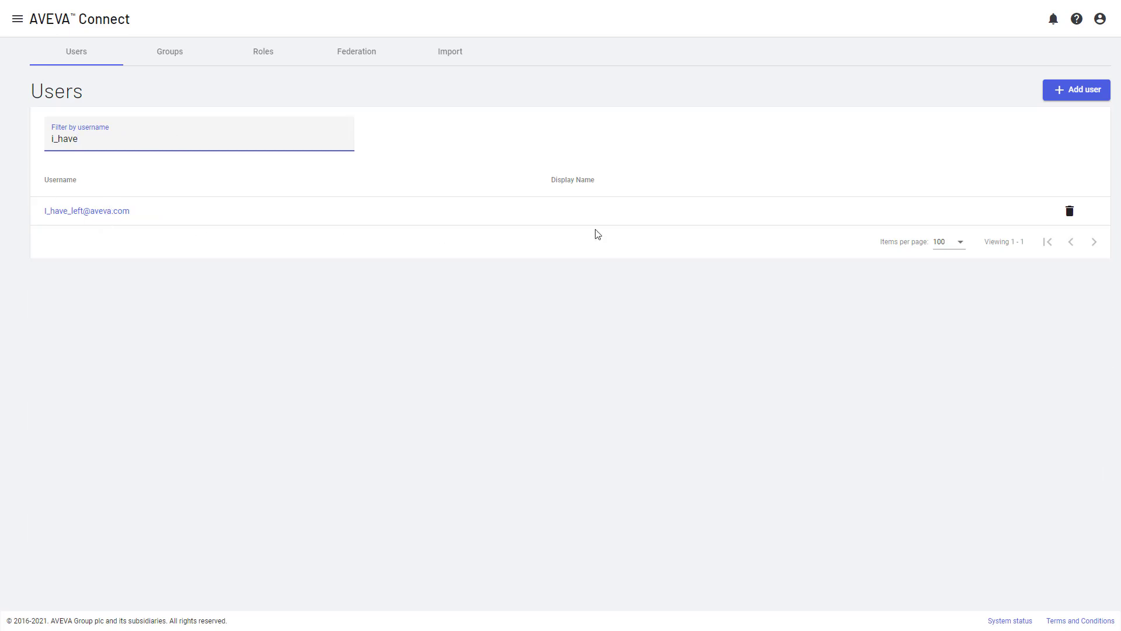
pyautogui.click(1070, 212)
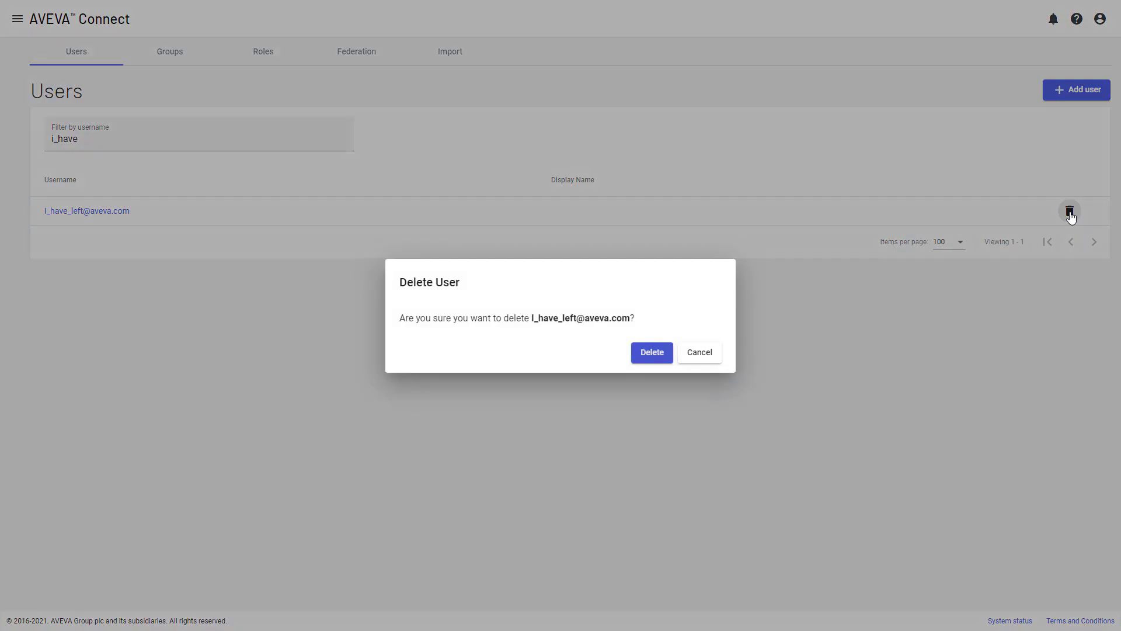
pyautogui.click(652, 353)
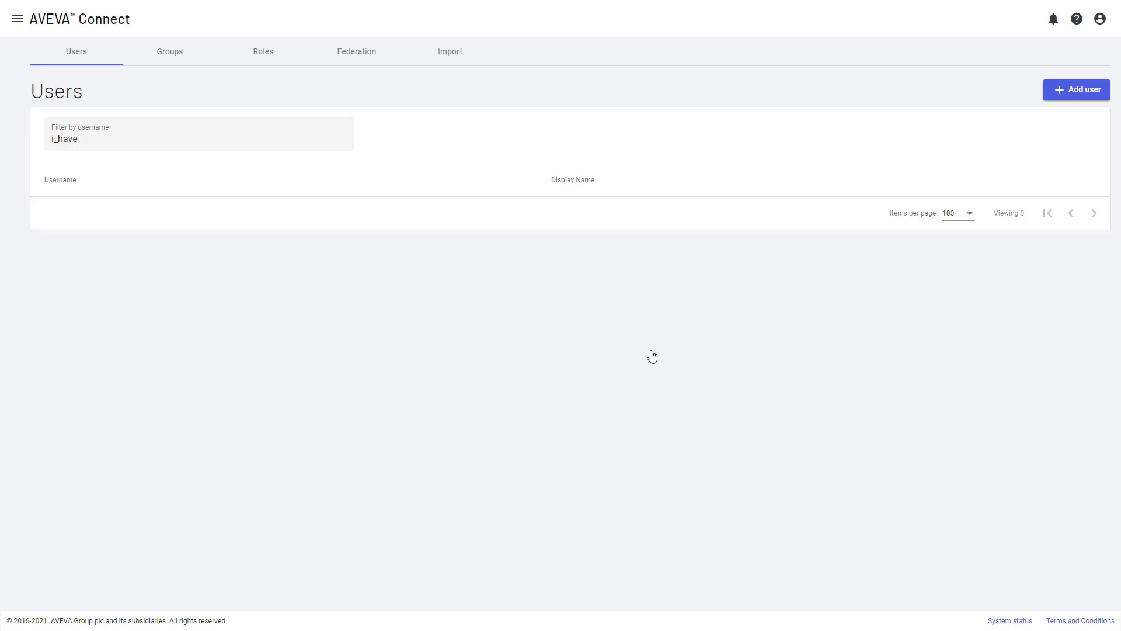
pyautogui.doubleClick(172, 142)
pyautogui.press('BackSpace')
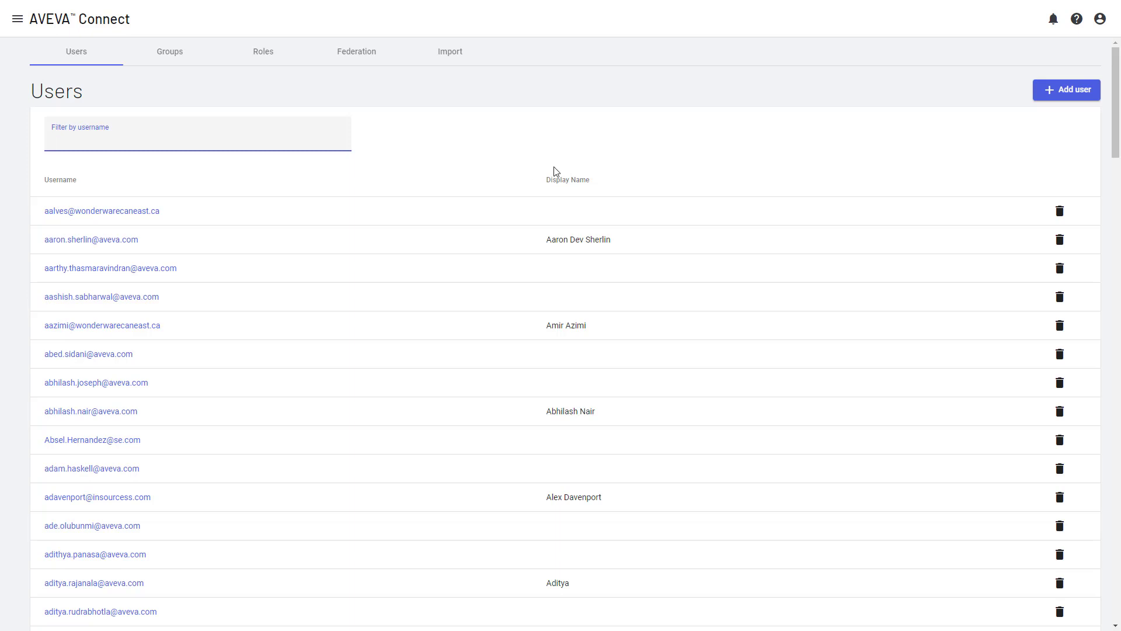
# Step: Add a user with the new person's e-mail as username, leaving Groups empty, and save
pyautogui.click(1078, 92)
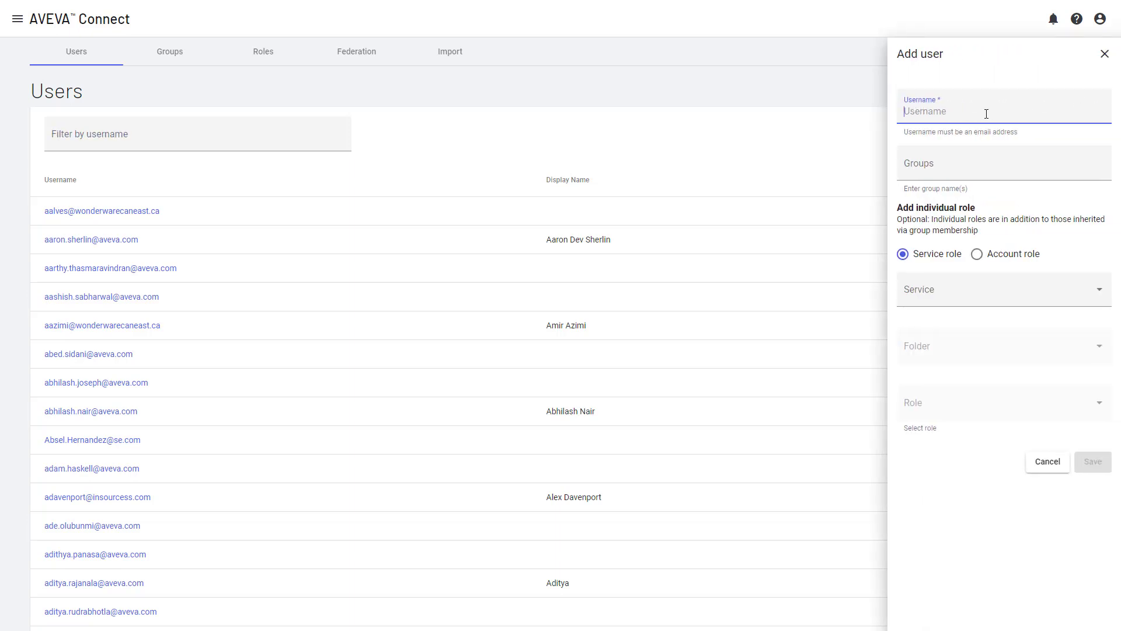
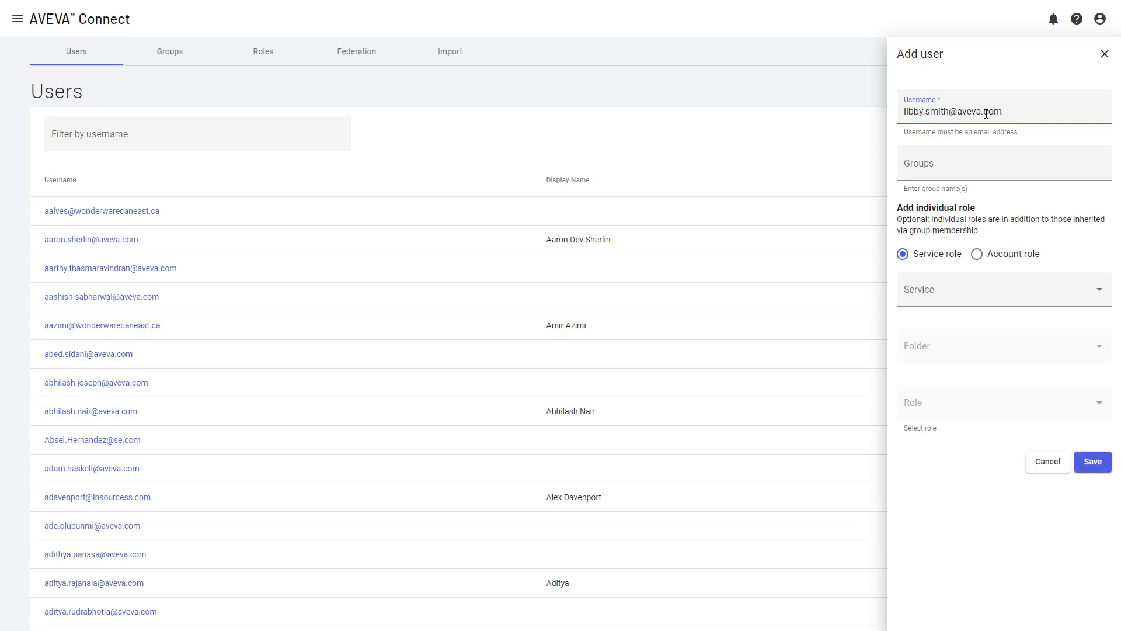
pyautogui.click(966, 172)
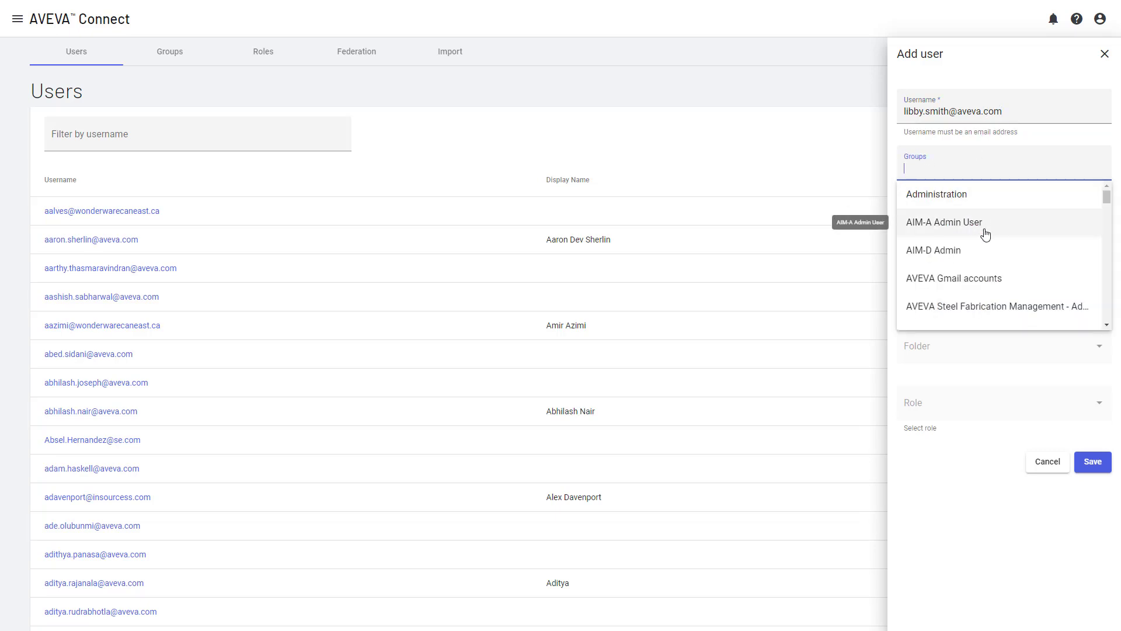
pyautogui.scroll(-1, 986, 238)
pyautogui.scroll(-4, 986, 238)
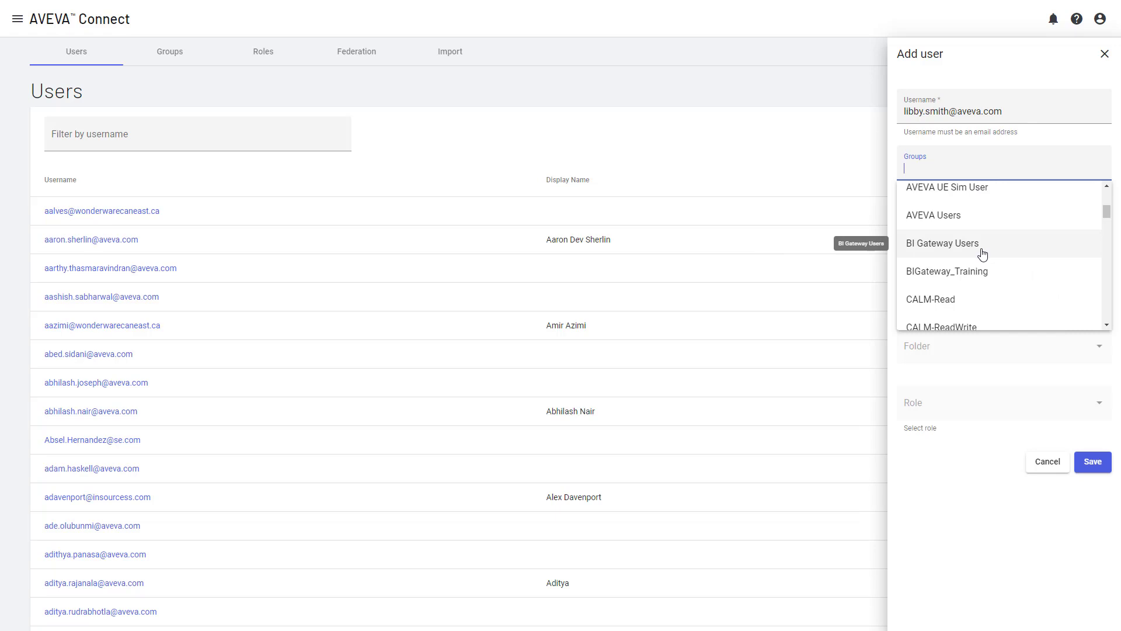
pyautogui.click(897, 351)
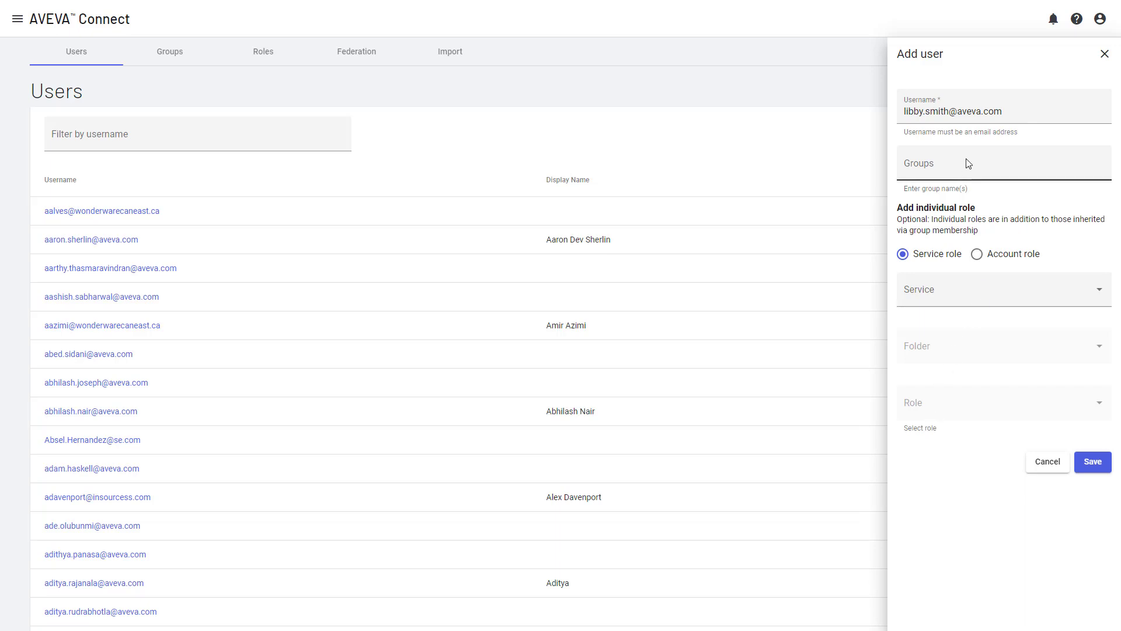
pyautogui.click(1090, 471)
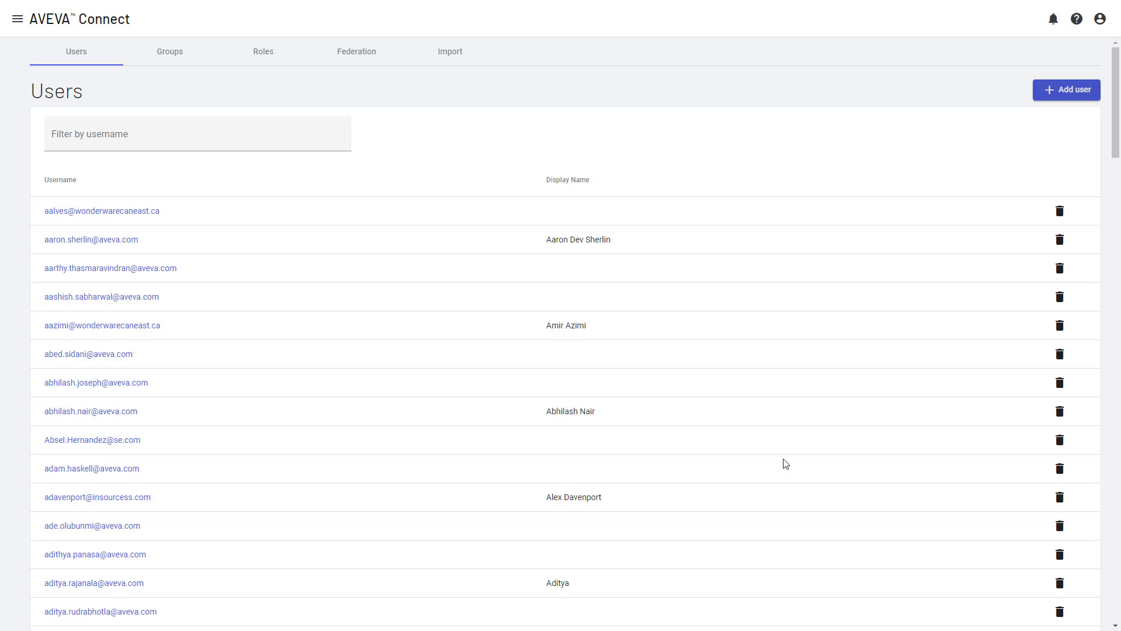
# Step: On the Roles tab, filter role assignments to the Insight service and WonderDemo folder
pyautogui.click(260, 53)
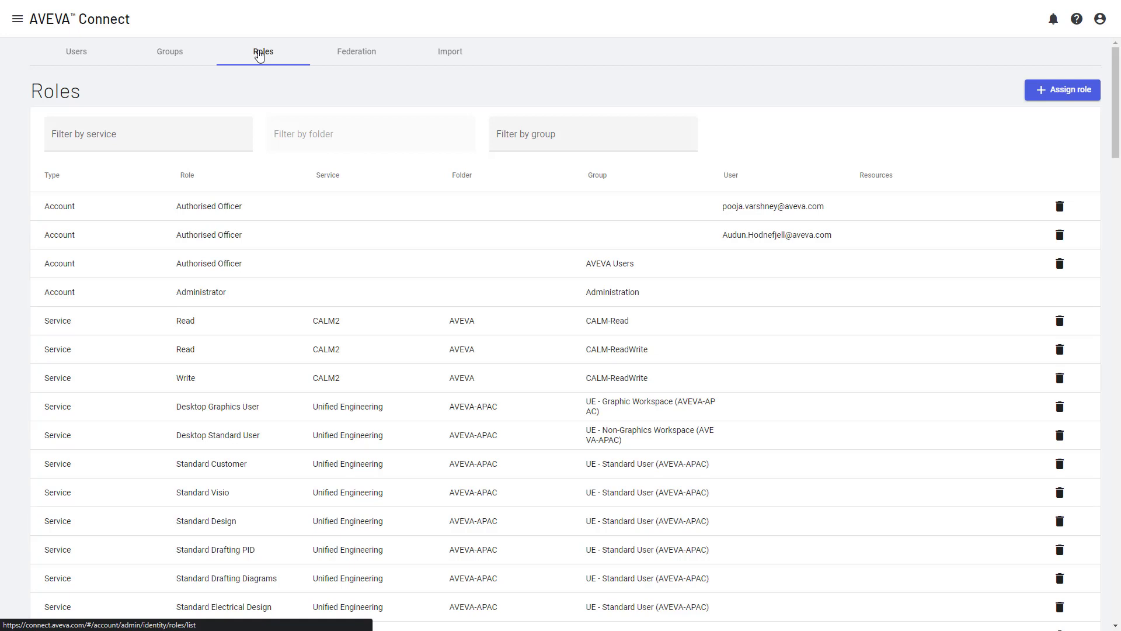
pyautogui.click(129, 138)
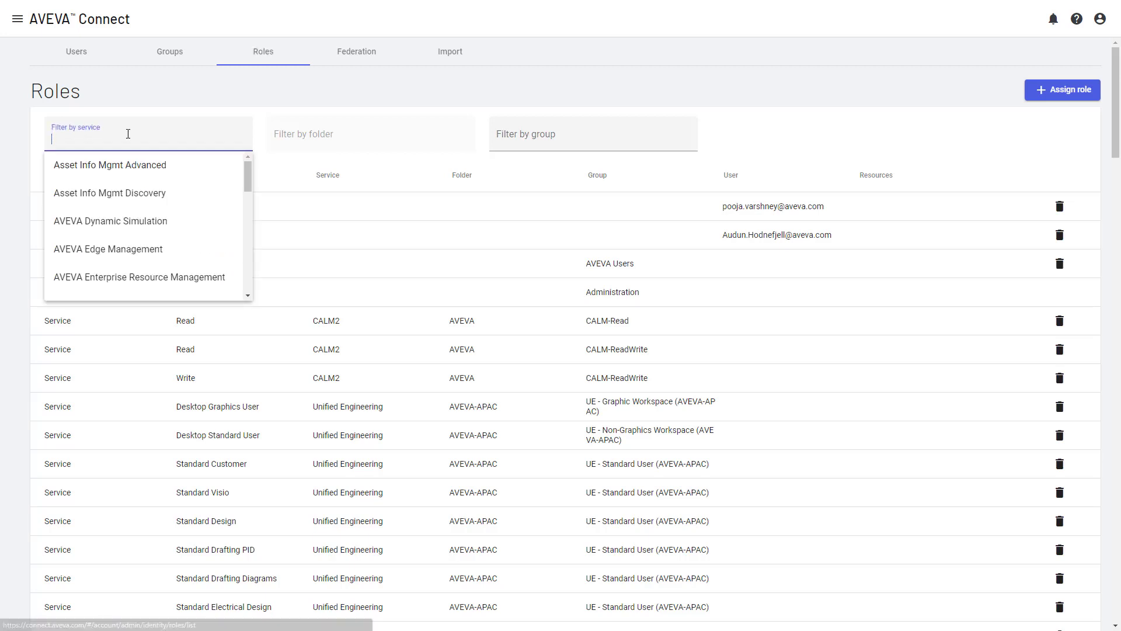
pyautogui.scroll(-3, 144, 239)
pyautogui.scroll(-3, 141, 240)
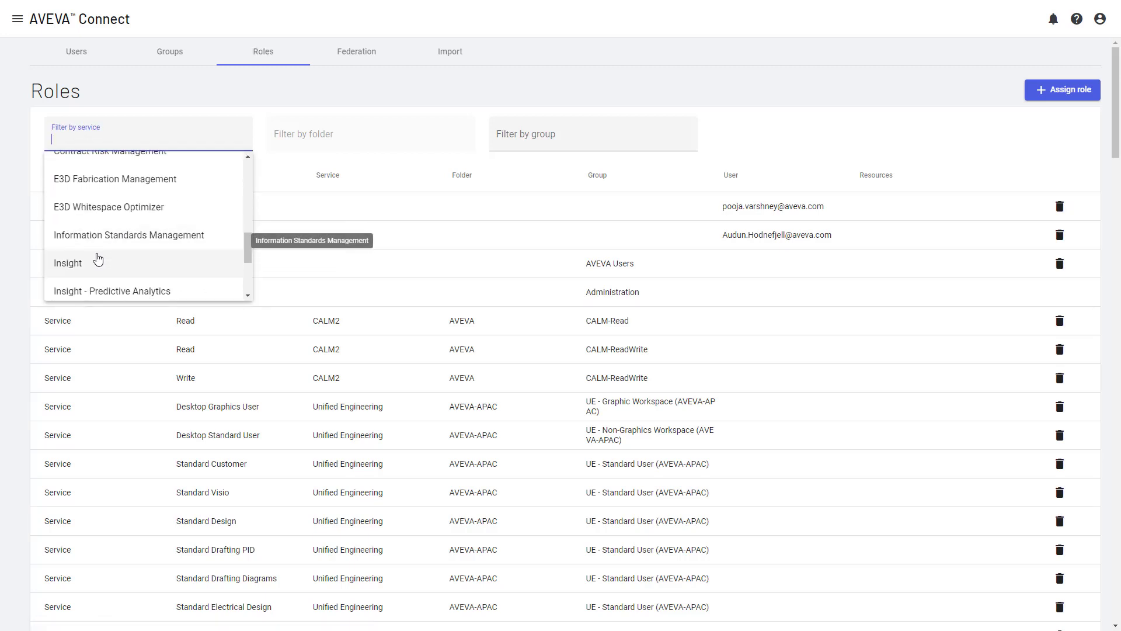
pyautogui.click(93, 257)
pyautogui.click(298, 139)
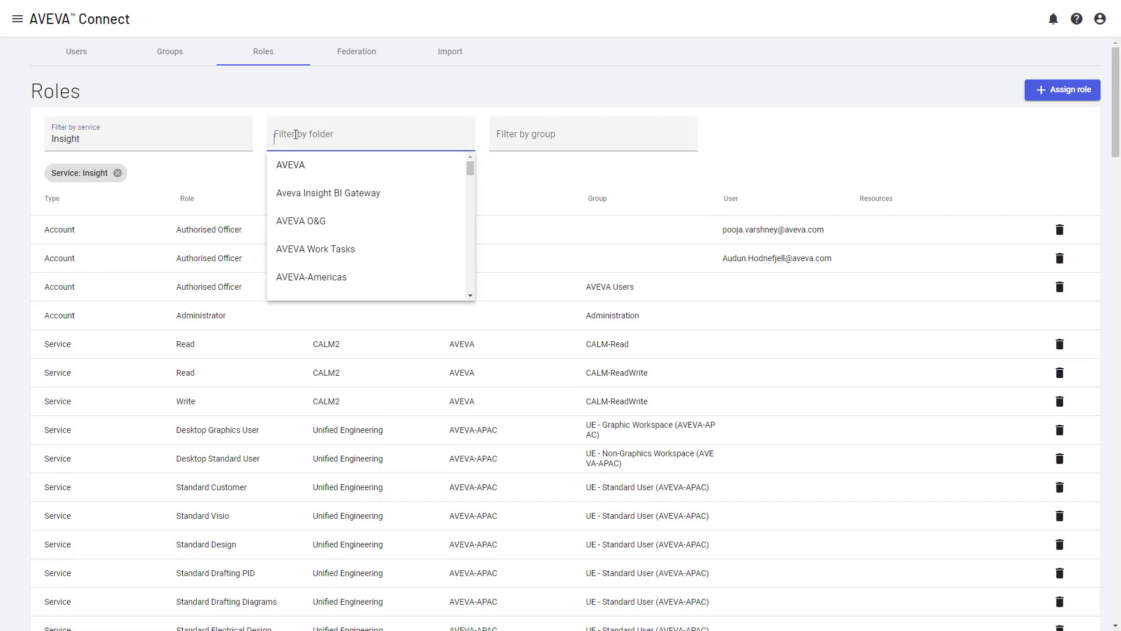
pyautogui.scroll(-3, 360, 222)
pyautogui.scroll(-5, 360, 222)
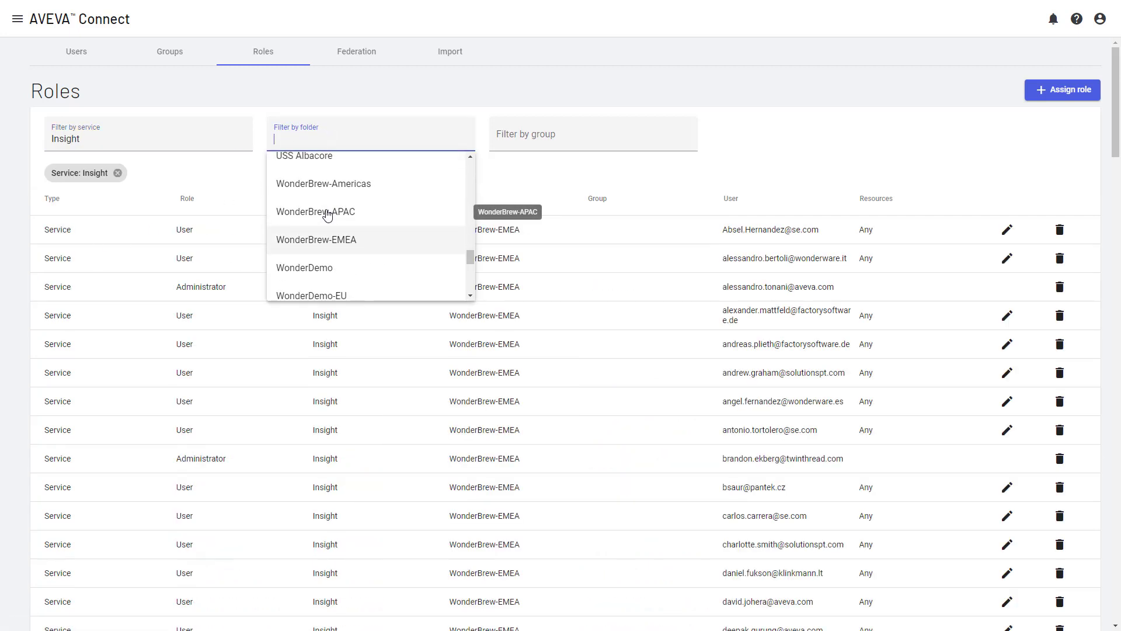
pyautogui.click(316, 270)
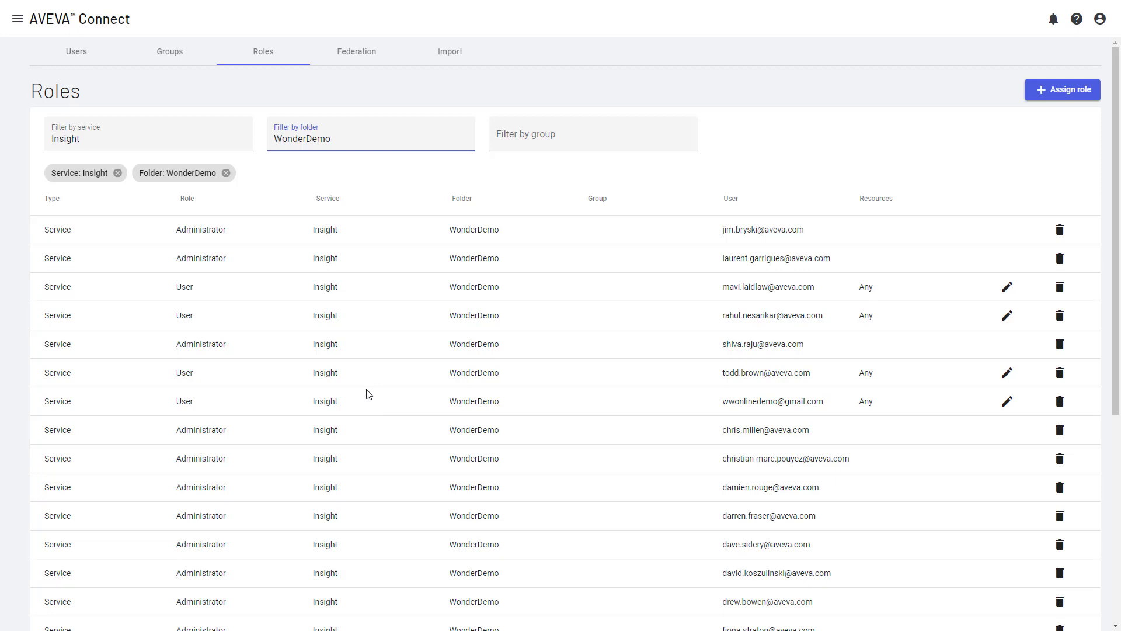
# Step: Start a new role assignment with Service Insight, Folder WonderDemo and Role User
pyautogui.click(1061, 93)
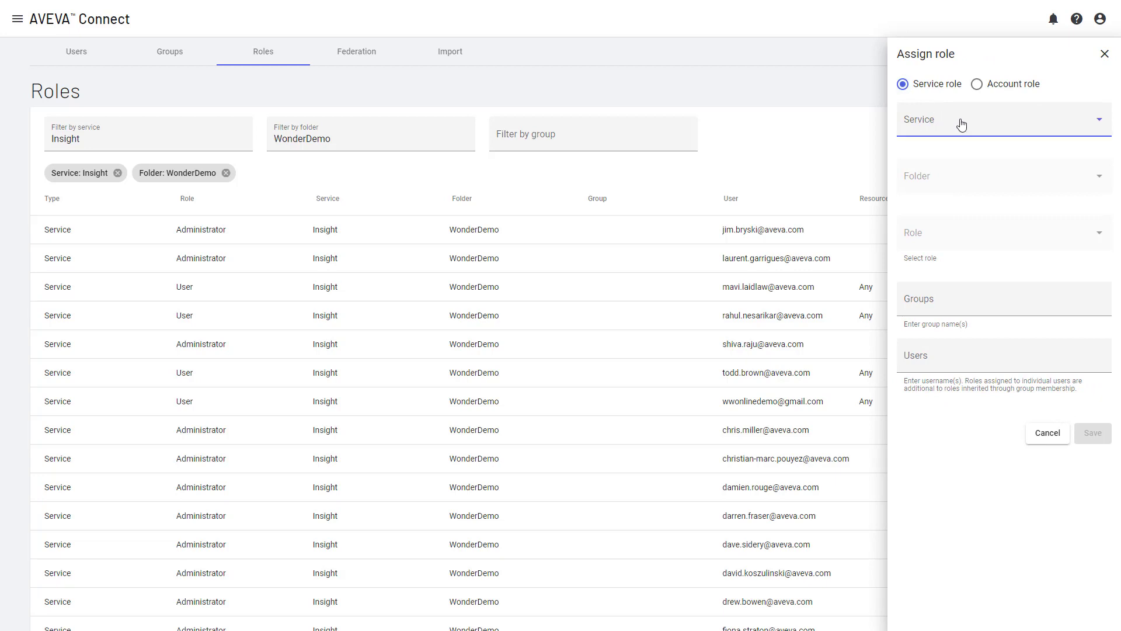
pyautogui.click(958, 119)
pyautogui.scroll(-3, 980, 203)
pyautogui.scroll(-5, 975, 205)
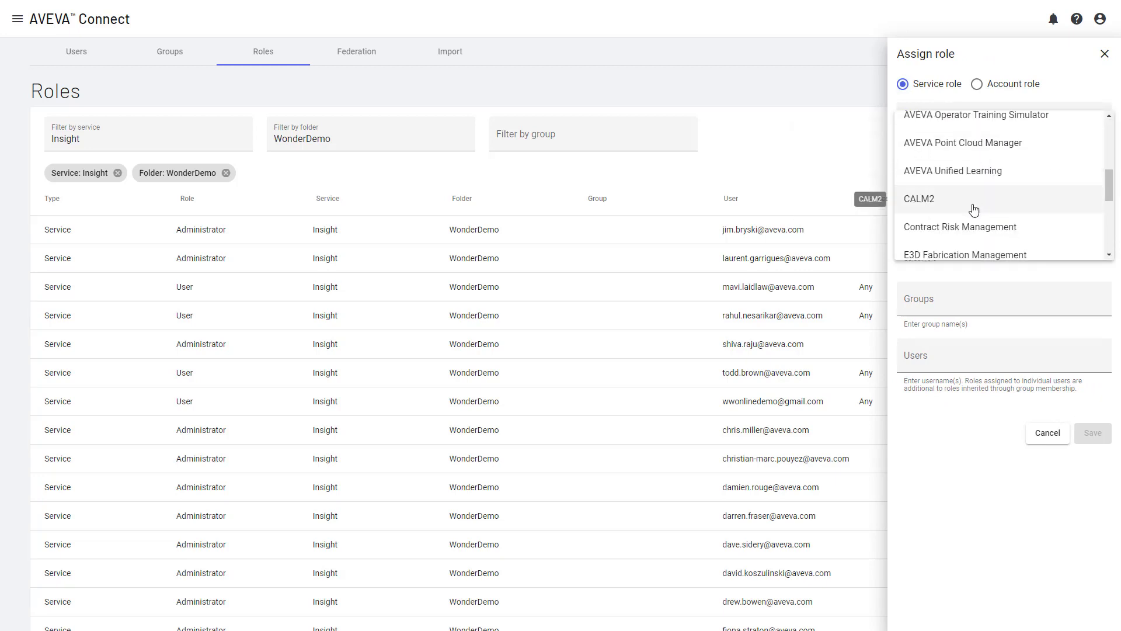
pyautogui.click(958, 222)
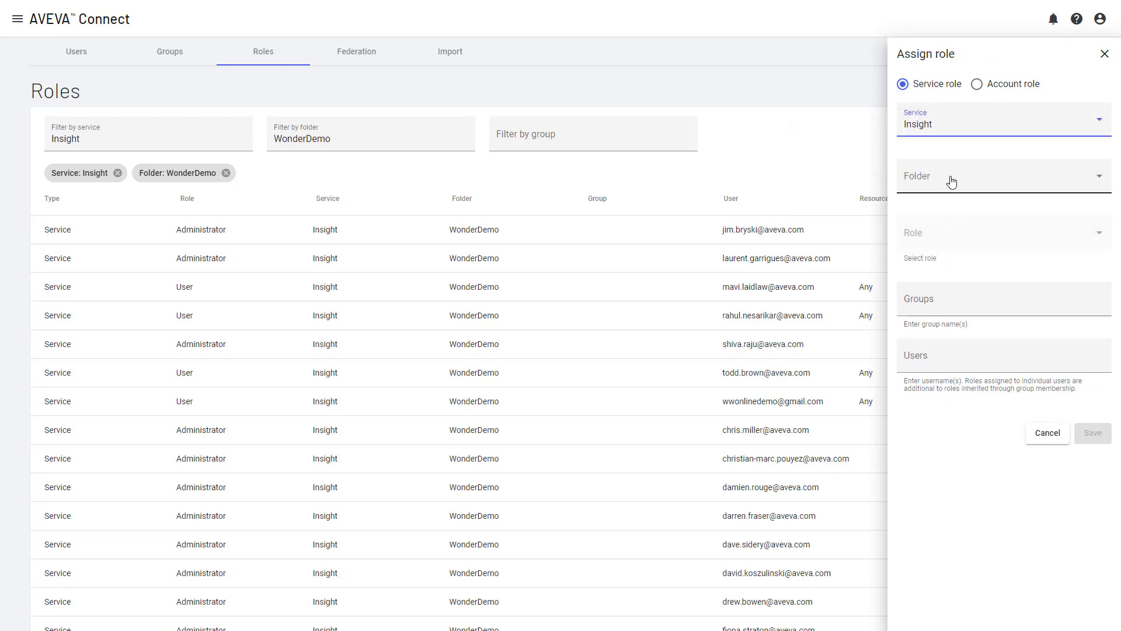
pyautogui.click(950, 181)
pyautogui.scroll(-5, 975, 257)
pyautogui.scroll(2, 965, 263)
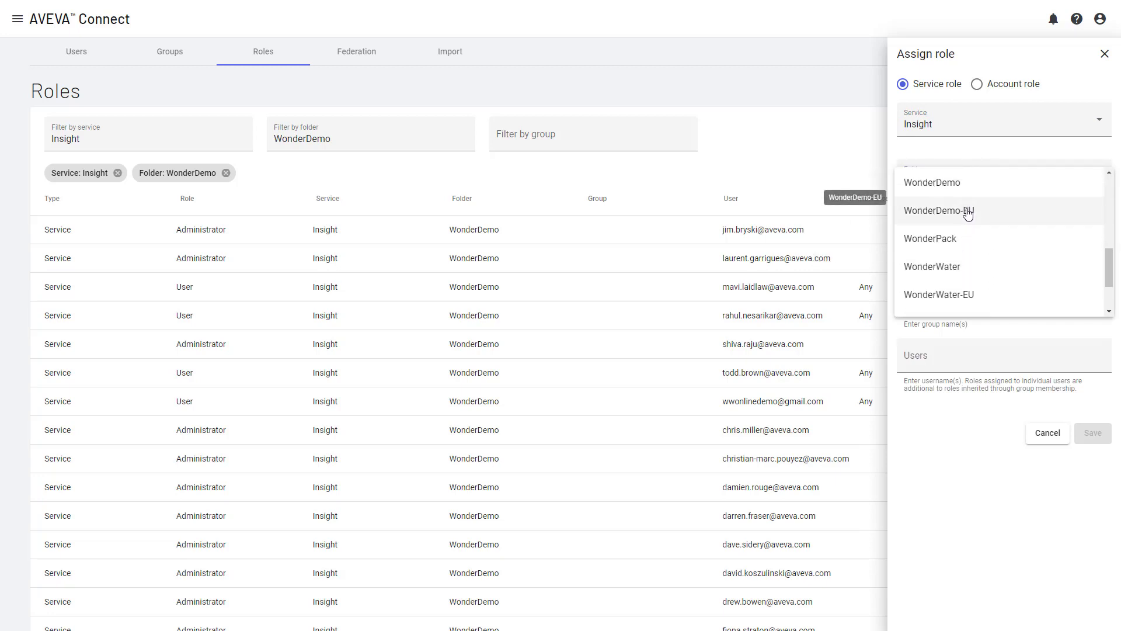
pyautogui.click(947, 226)
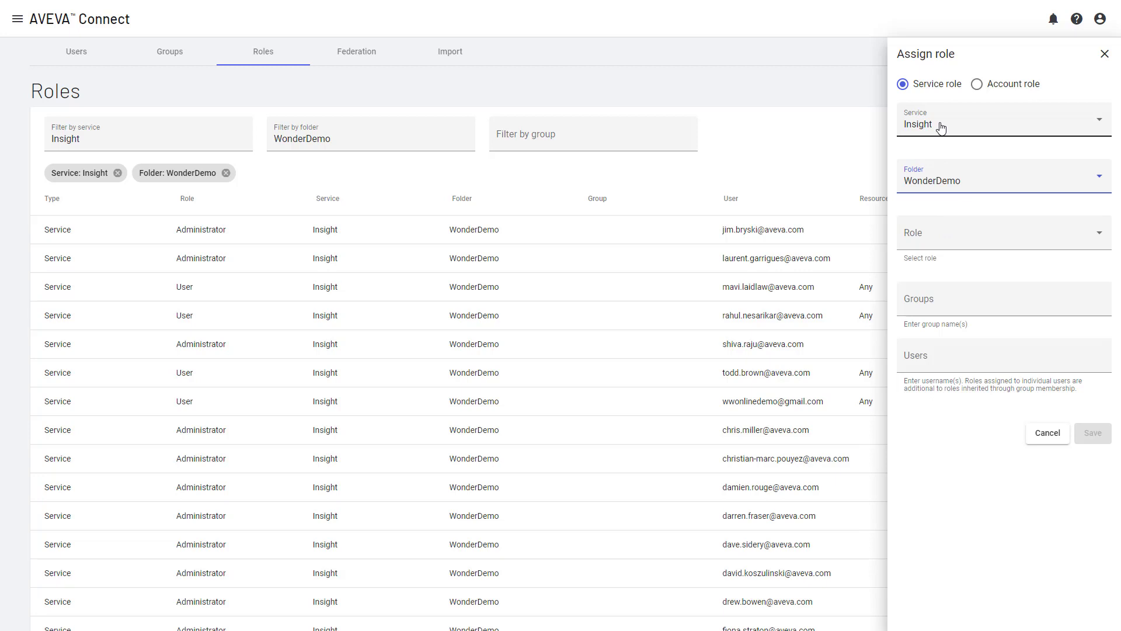
pyautogui.click(960, 234)
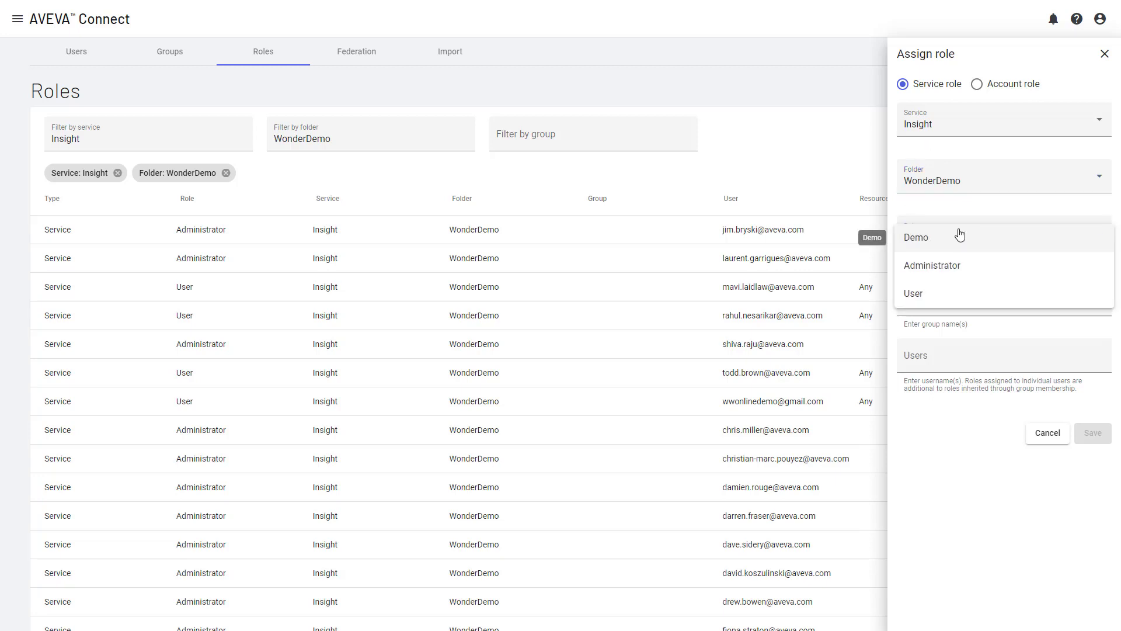
pyautogui.click(925, 294)
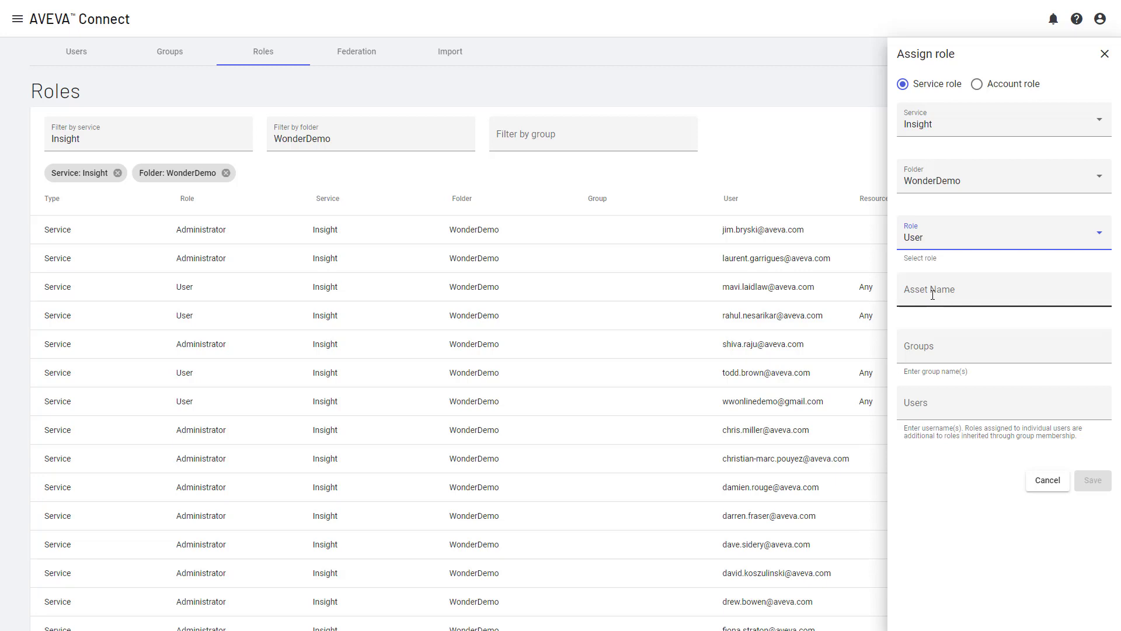
# Step: Restrict the role's Asset Name to /Brisbane/, /Melbourne/ and /Sydney/
pyautogui.click(932, 295)
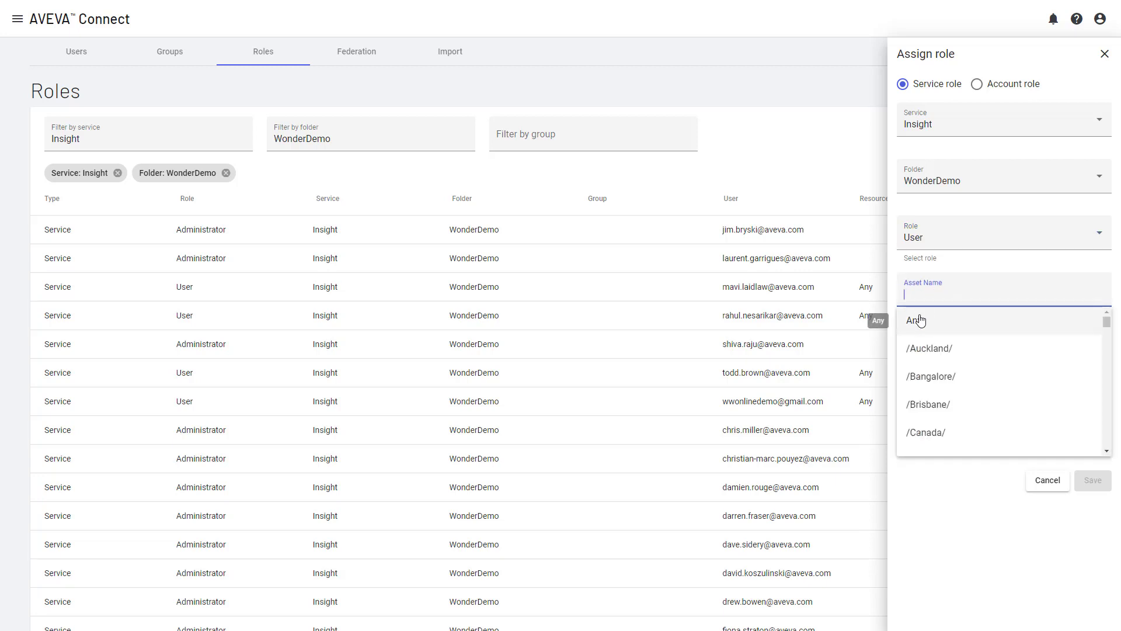
pyautogui.scroll(-5, 970, 397)
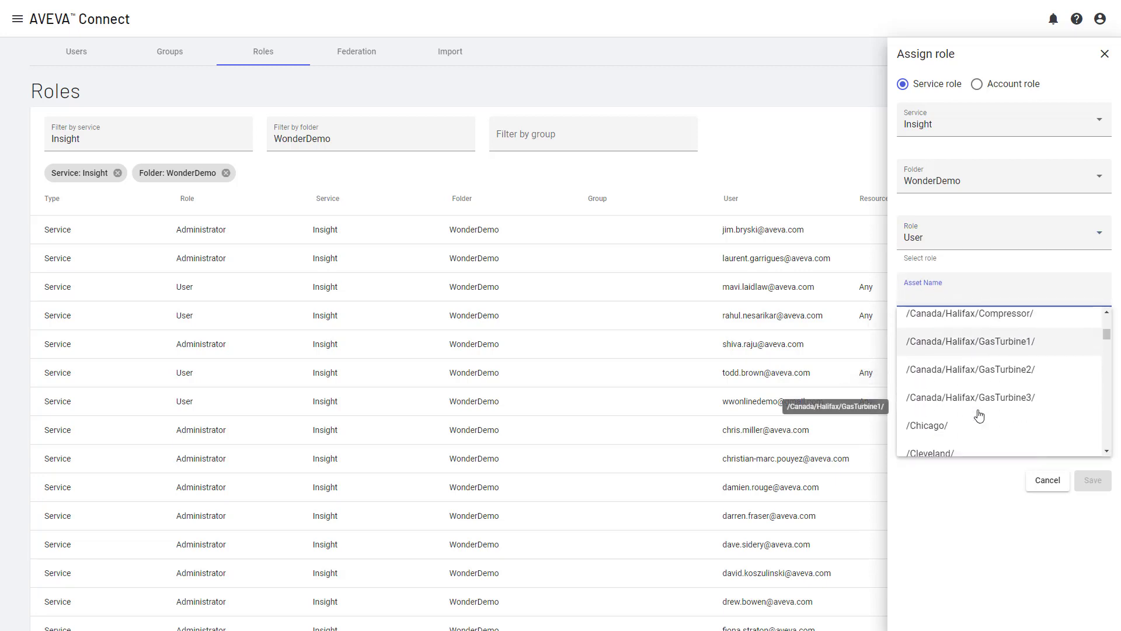
pyautogui.scroll(-3, 979, 415)
pyautogui.scroll(6, 980, 415)
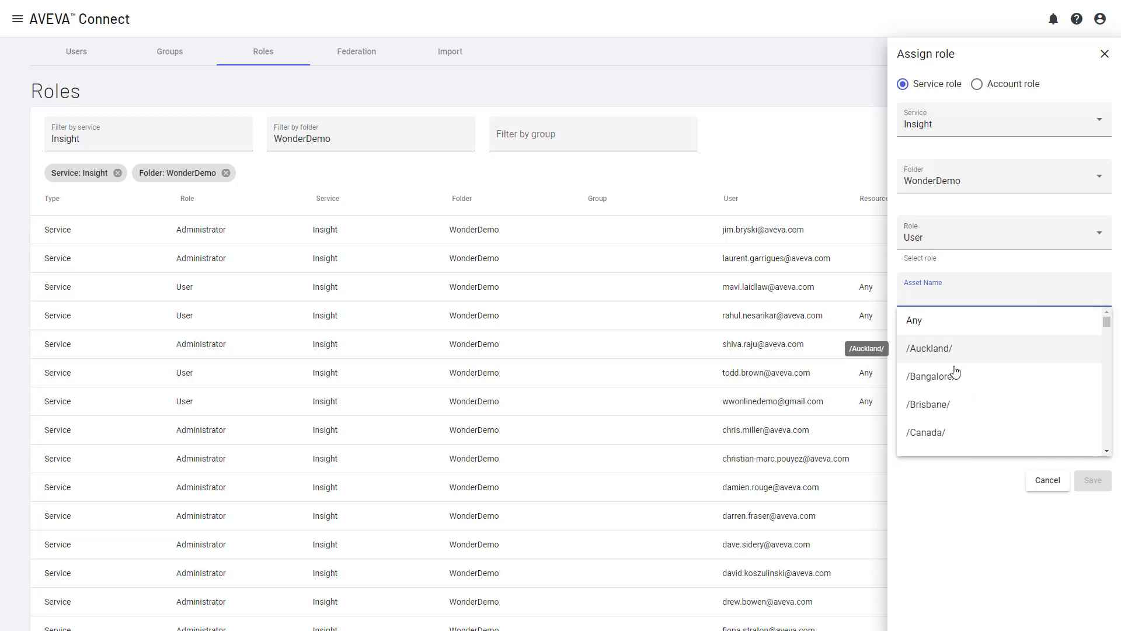
pyautogui.click(947, 412)
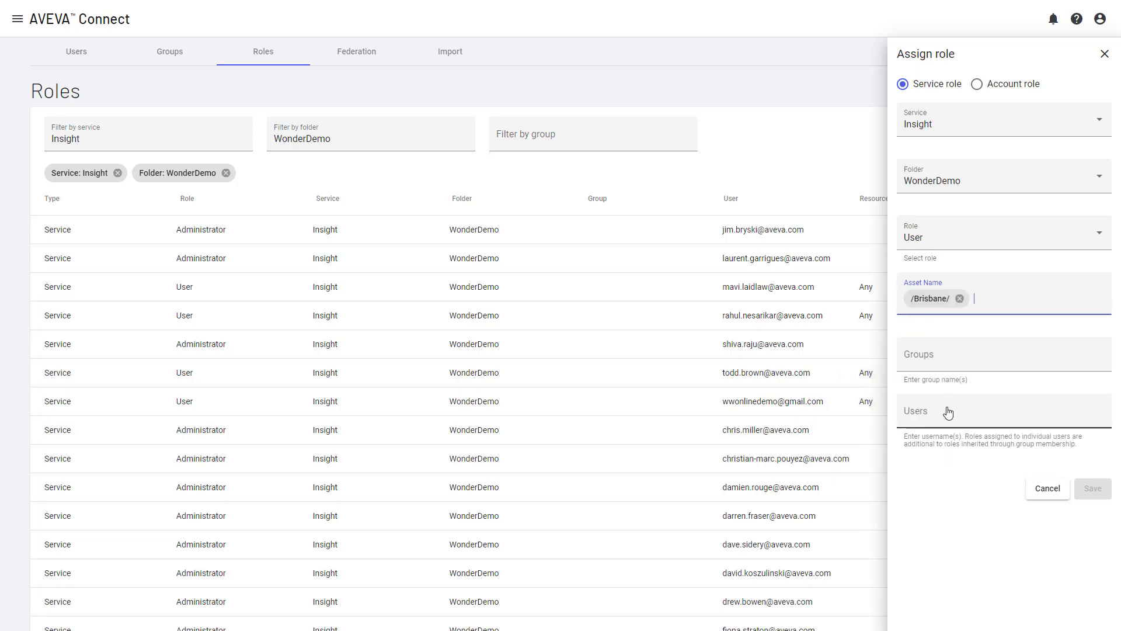
pyautogui.click(979, 297)
pyautogui.scroll(-2, 987, 429)
pyautogui.scroll(-8, 987, 428)
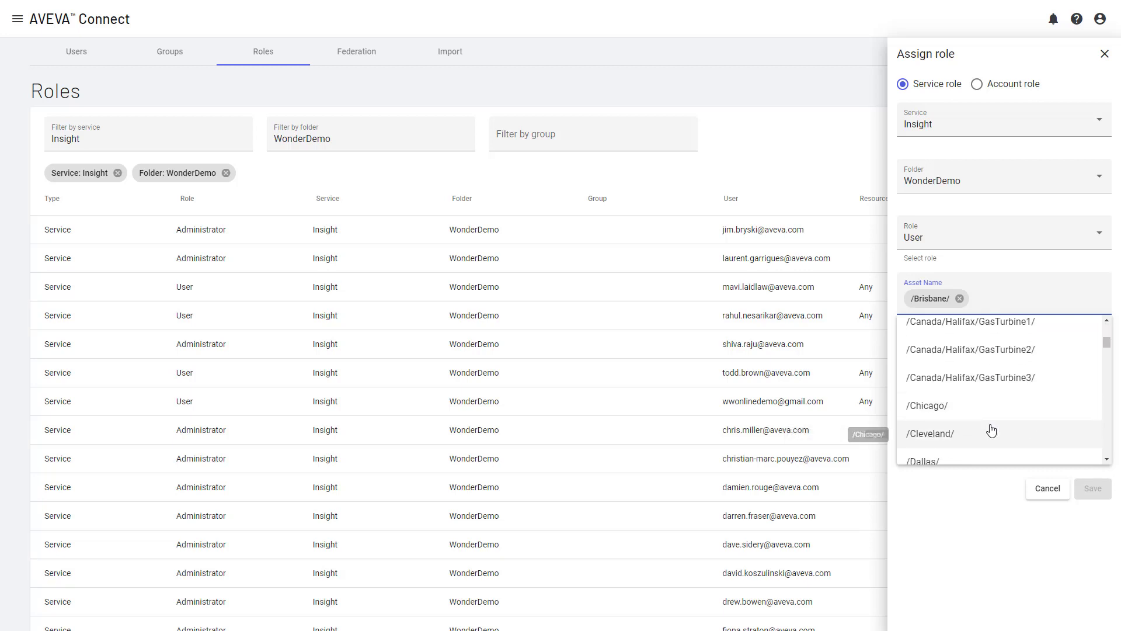
pyautogui.scroll(-2, 984, 424)
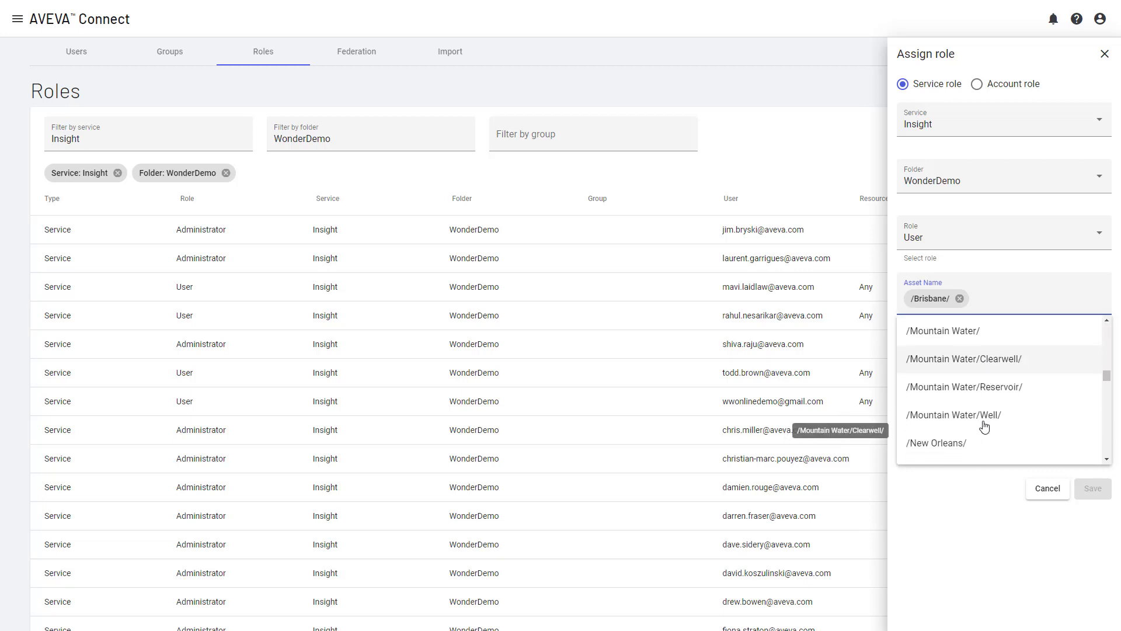
pyautogui.scroll(2, 982, 420)
pyautogui.click(942, 362)
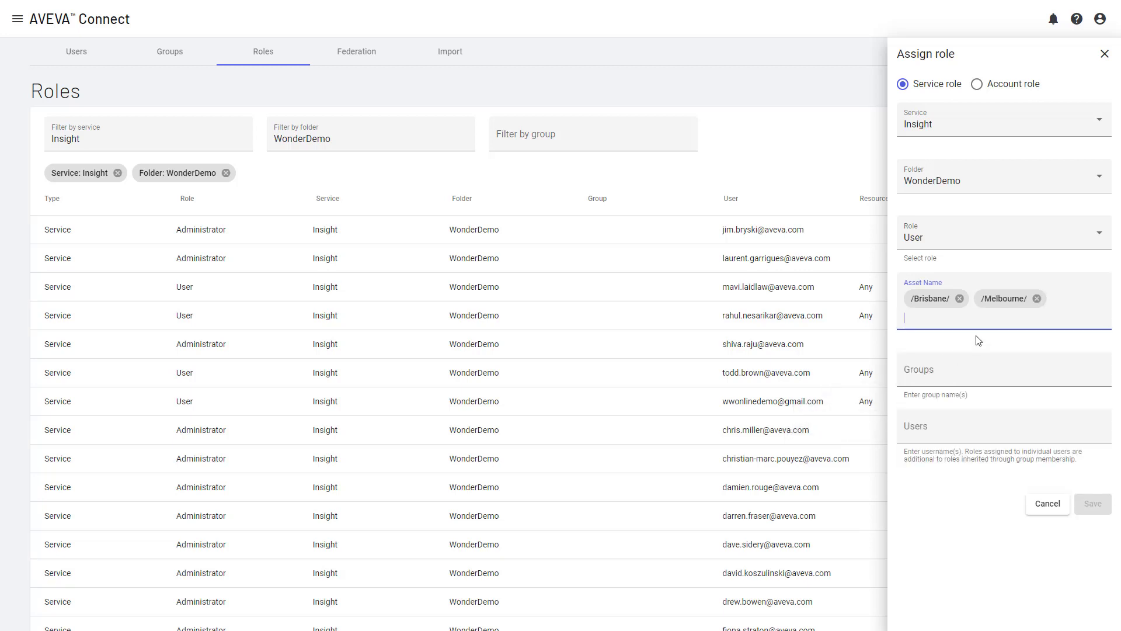
pyautogui.click(920, 318)
pyautogui.scroll(-15, 963, 435)
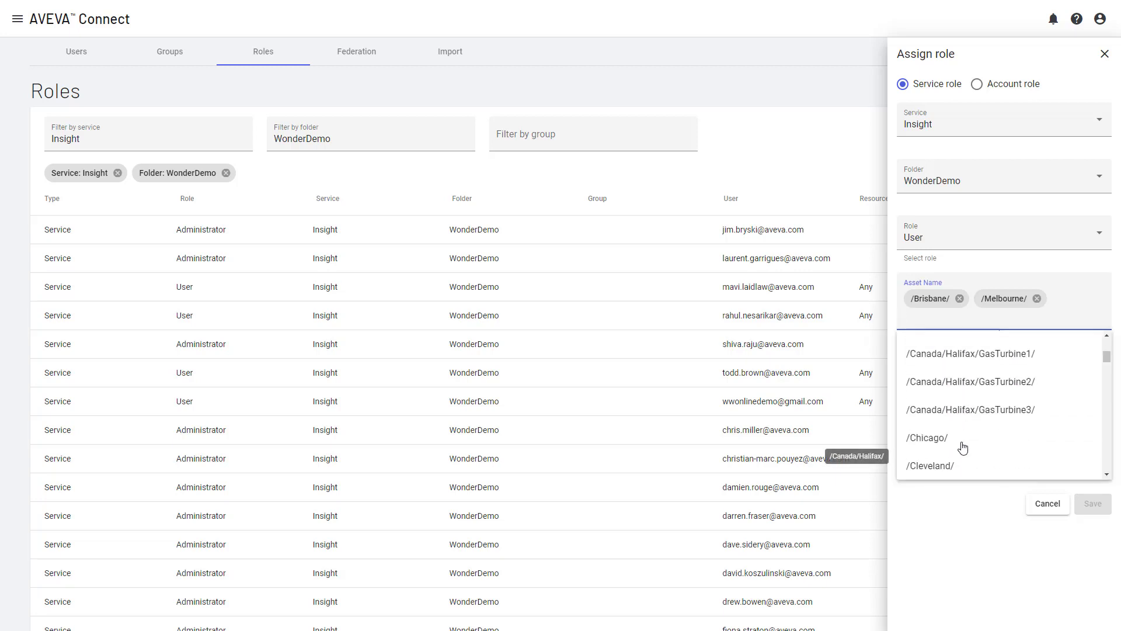
pyautogui.scroll(-3, 958, 418)
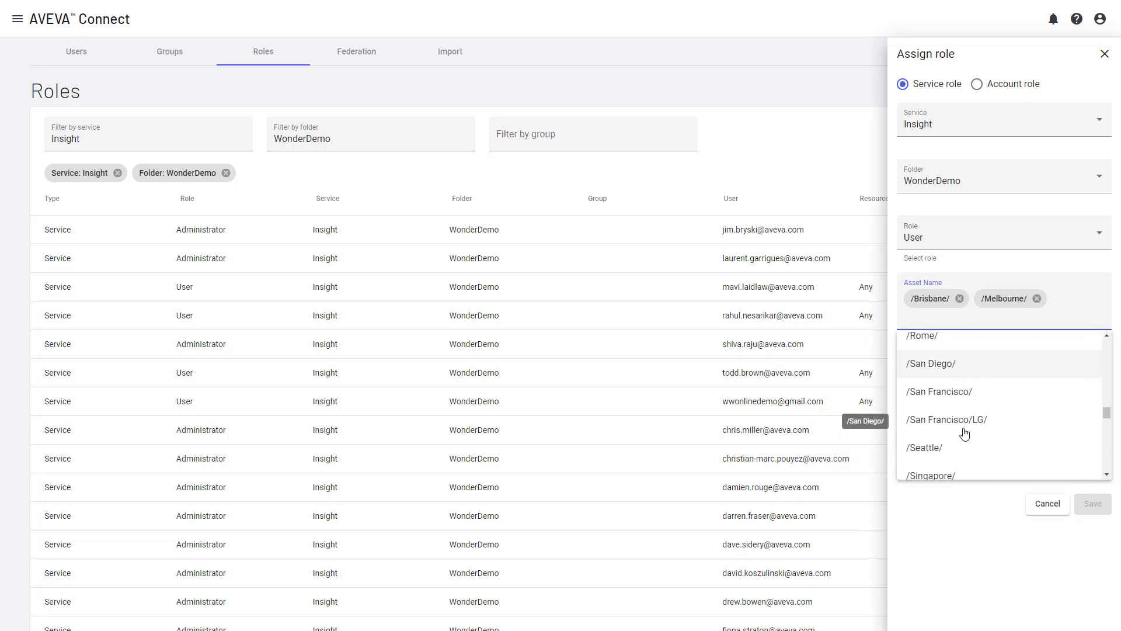
pyautogui.click(944, 395)
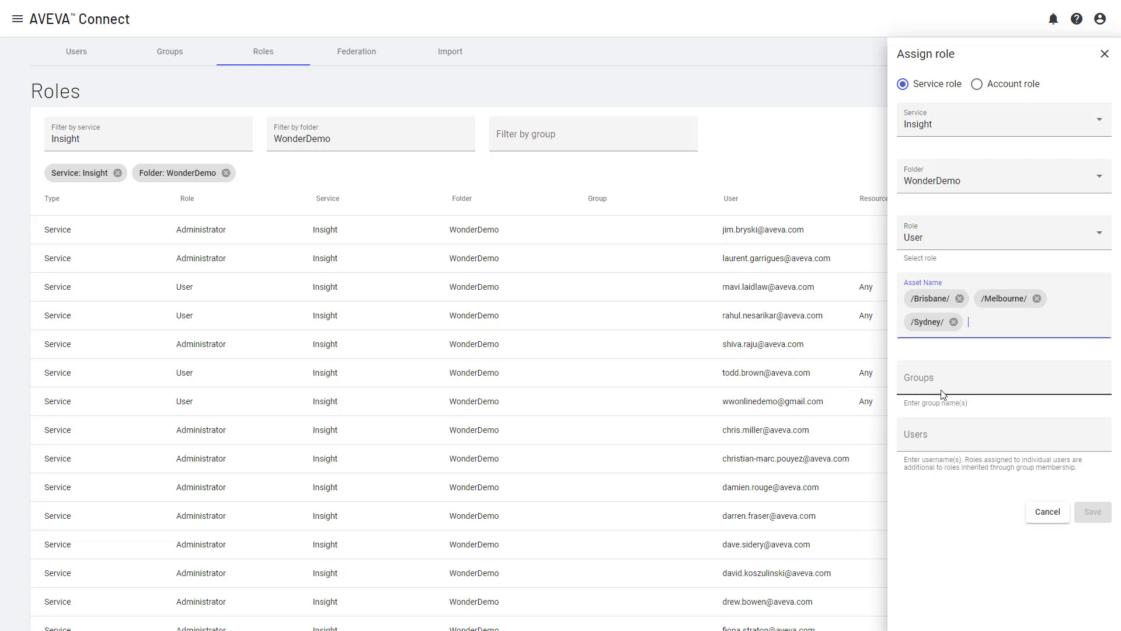
pyautogui.click(979, 326)
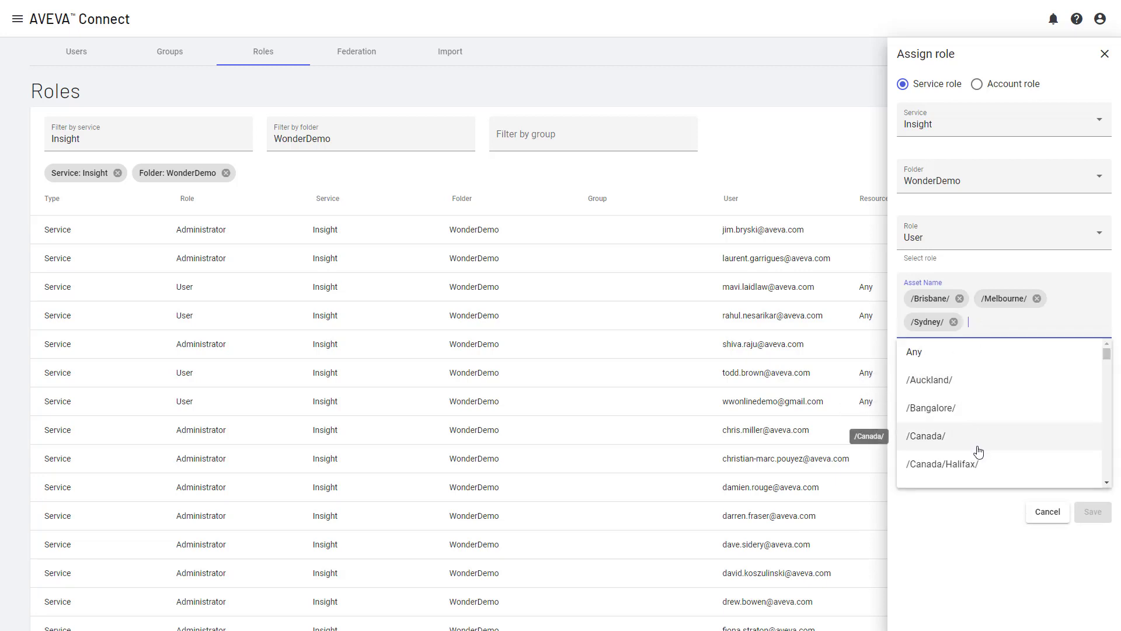
pyautogui.scroll(-4, 974, 444)
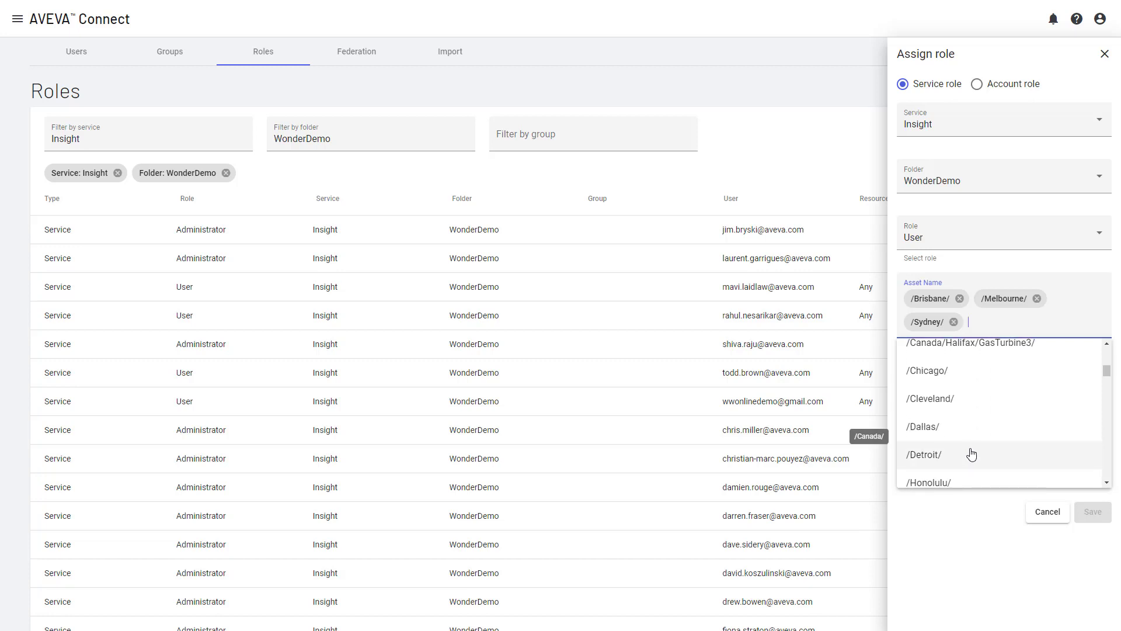
pyautogui.scroll(-2, 964, 461)
pyautogui.click(922, 505)
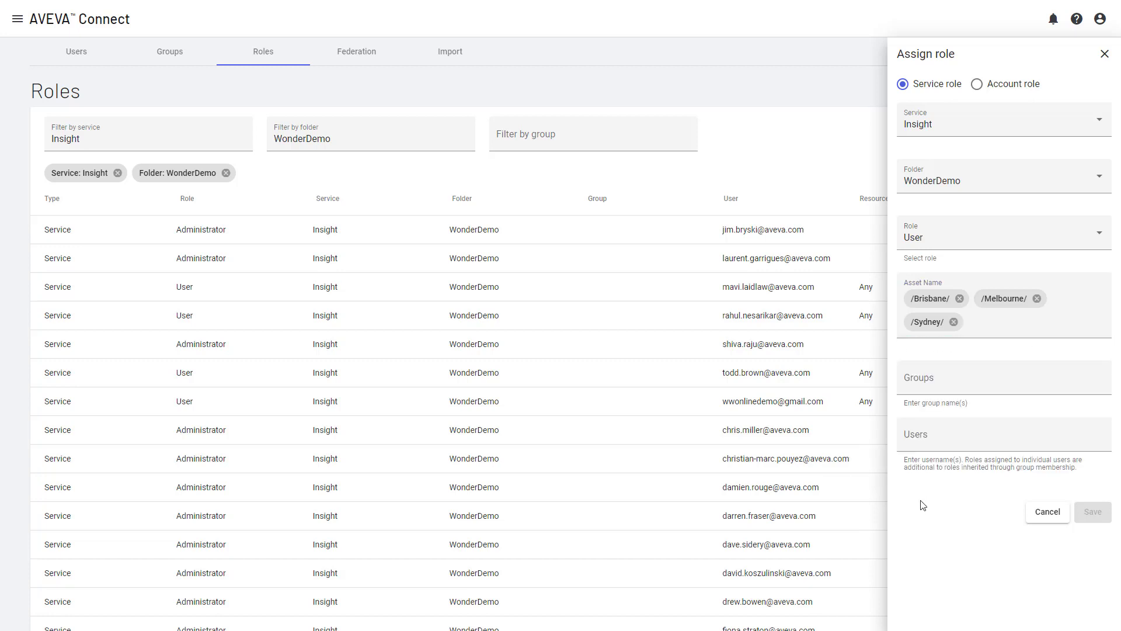
# Step: Add the new user by e-mail to the assignment and save it
pyautogui.click(942, 450)
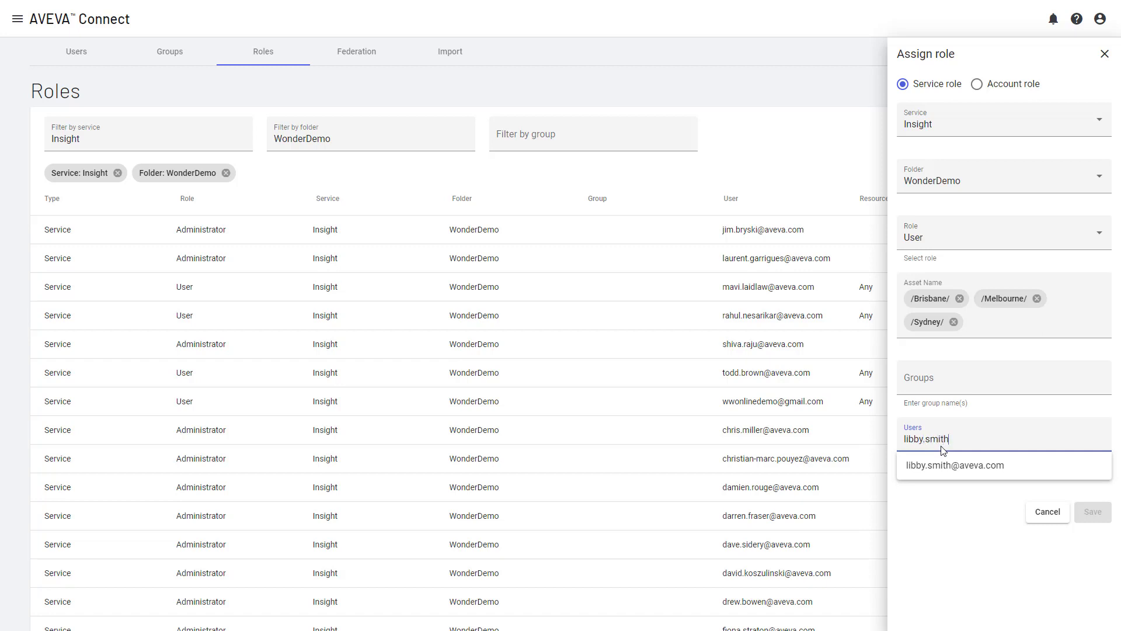
pyautogui.click(925, 476)
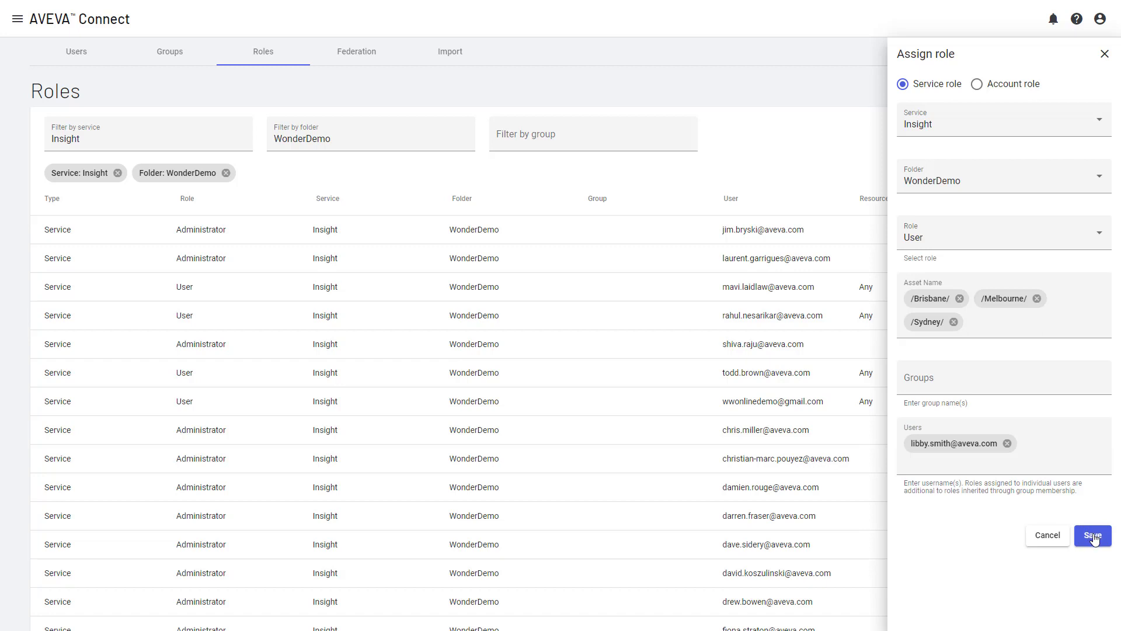
pyautogui.click(1093, 536)
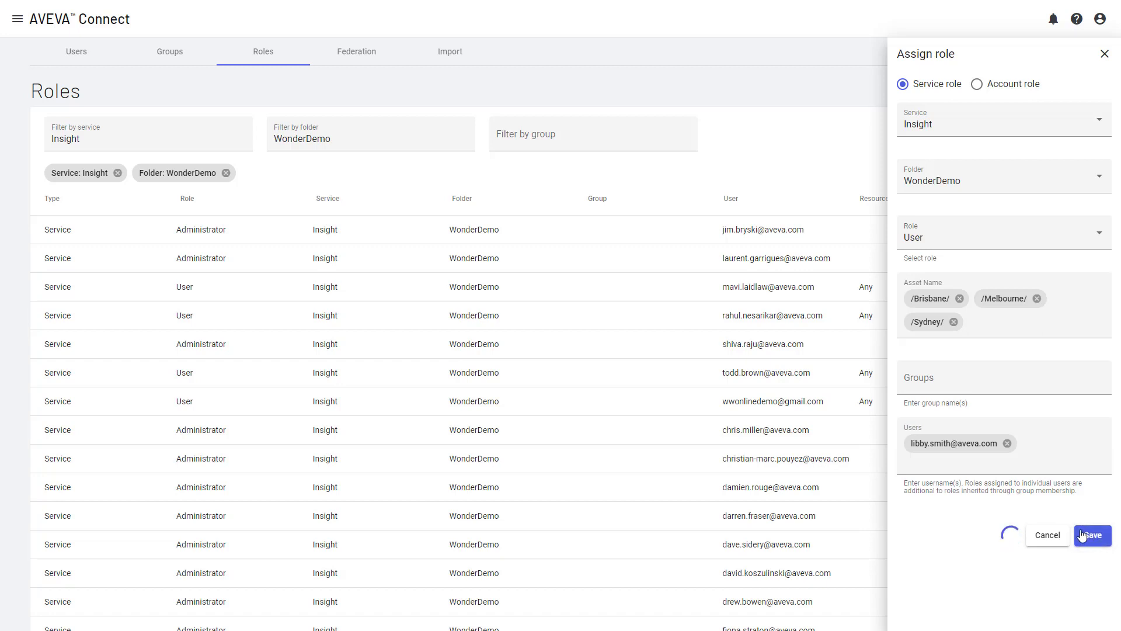